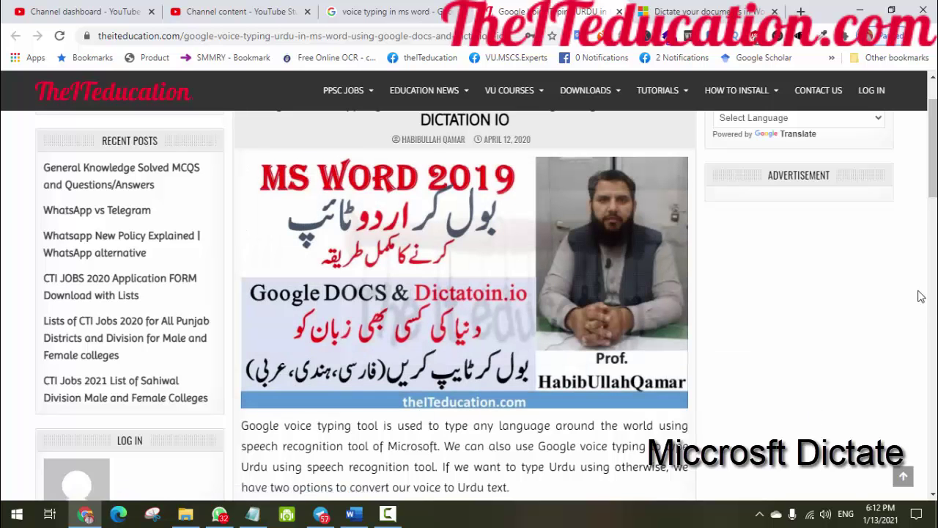
Review the article on Google voice typing Urdu in MS Word and Microsoft's support page on dictating documents.
{"action": "left_click_drag", "start_coordinate": [932, 184], "coordinate": [932, 242]}
{"action": "scroll", "coordinate": [464, 305], "scroll_direction": "down", "scroll_amount": 6}
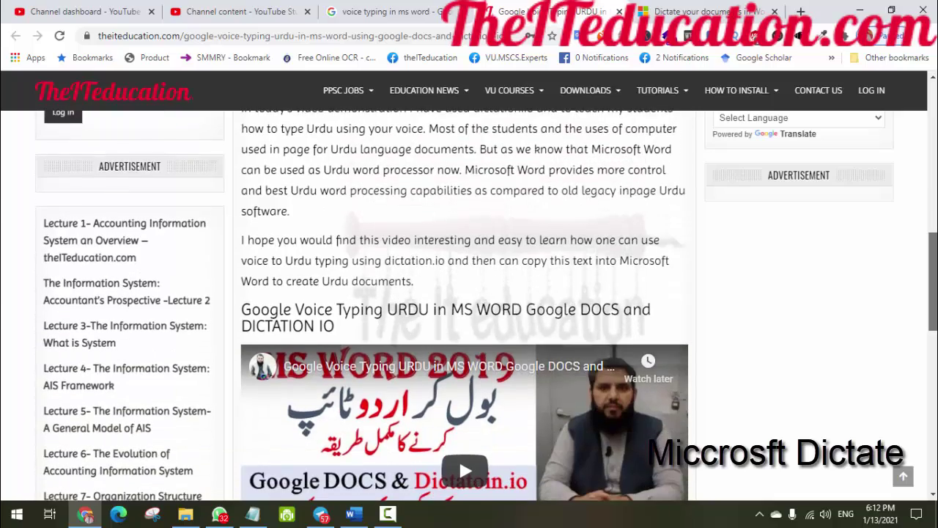
{"action": "scroll", "coordinate": [465, 305], "scroll_direction": "down", "scroll_amount": 1}
{"action": "scroll", "coordinate": [465, 305], "scroll_direction": "up", "scroll_amount": 4}
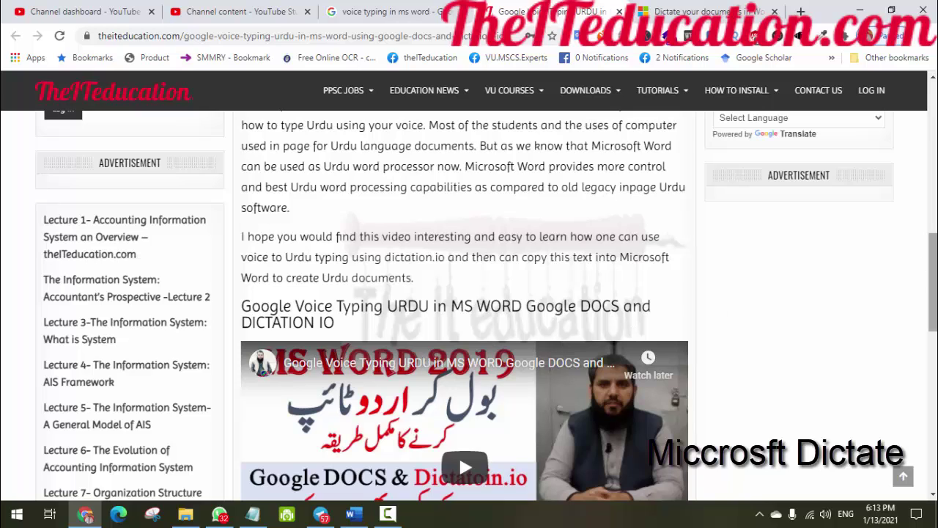
{"action": "left_click", "coordinate": [735, 15]}
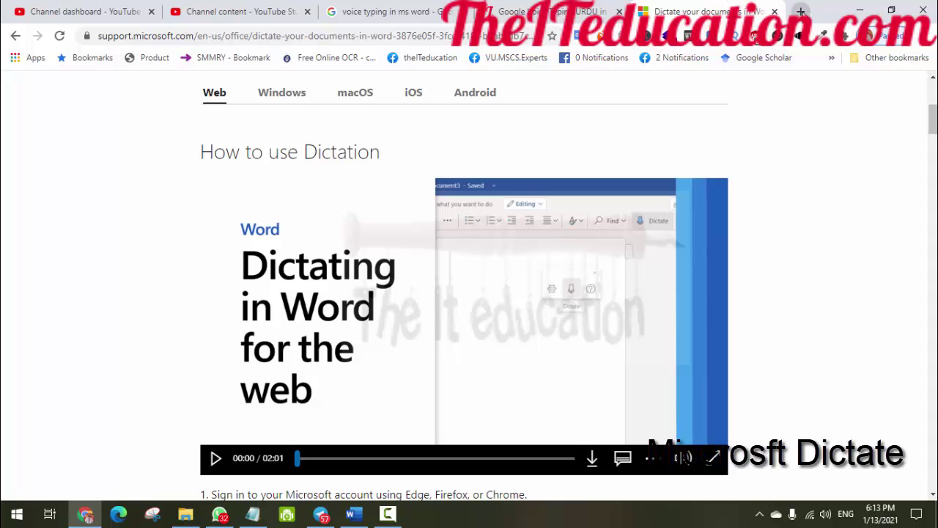
Search for "office 365" in a new tab and open the Office 365 Login result.
{"action": "left_click", "coordinate": [801, 12]}
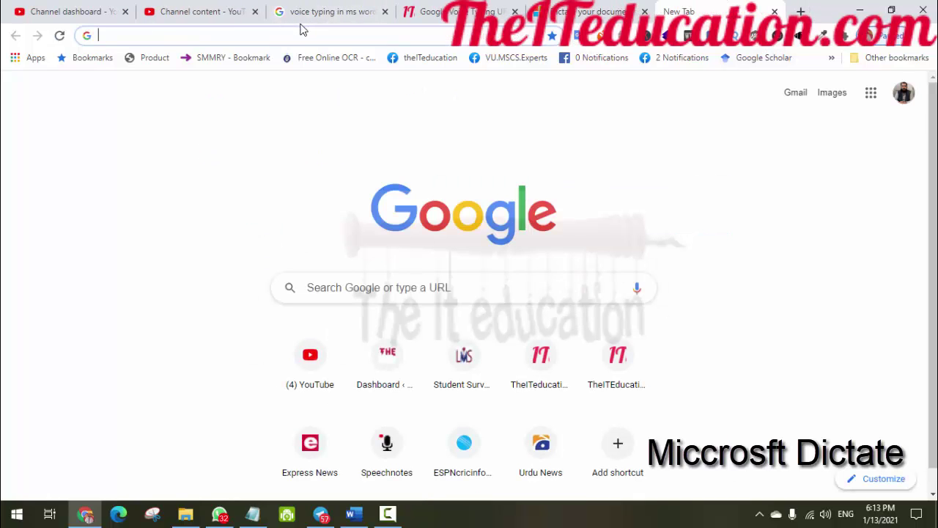
{"action": "type", "text": "OFFICE"}
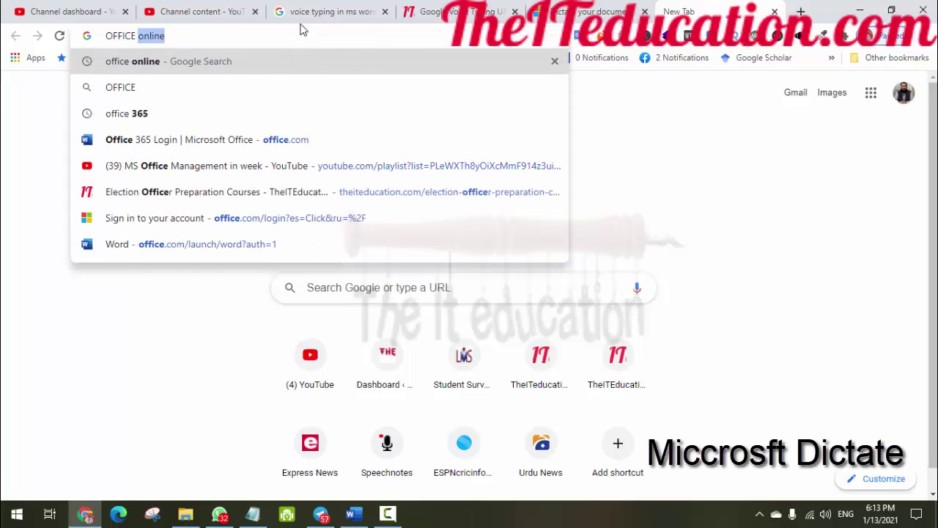
{"action": "type", "text": " 365"}
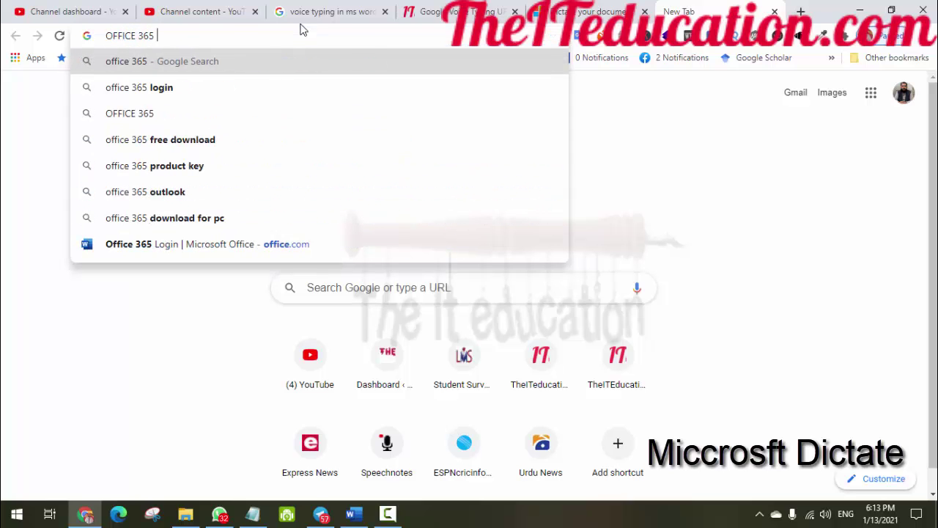
{"action": "key", "text": "Return"}
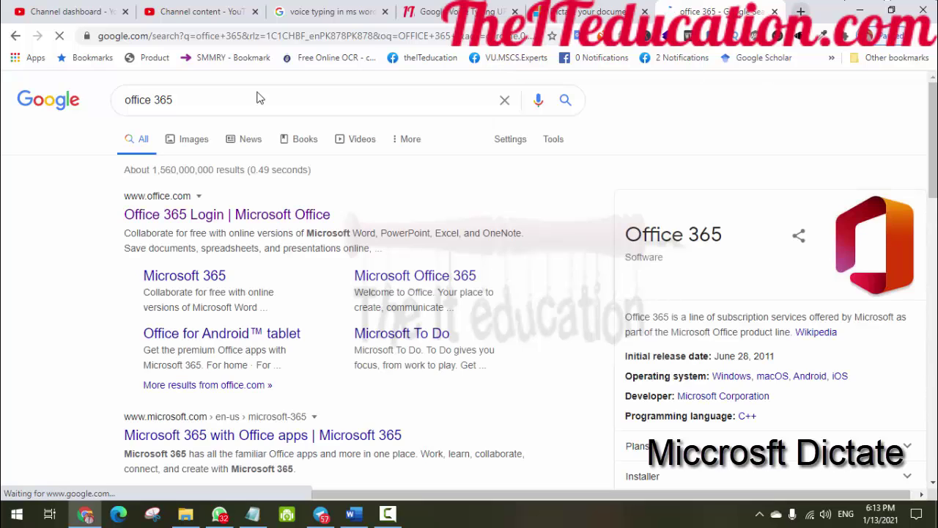
{"action": "left_click", "coordinate": [144, 216]}
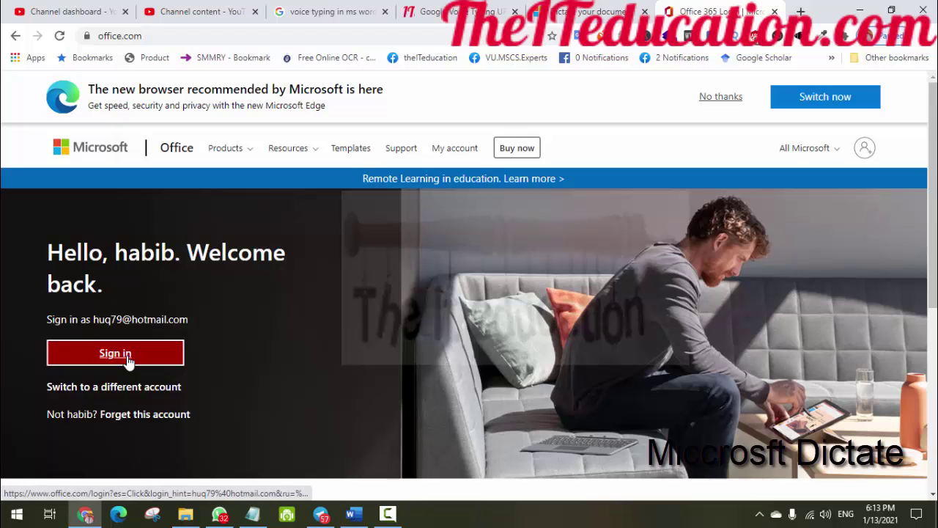
Sign in to the remembered Microsoft account using the already filled-in password.
{"action": "left_click", "coordinate": [128, 359]}
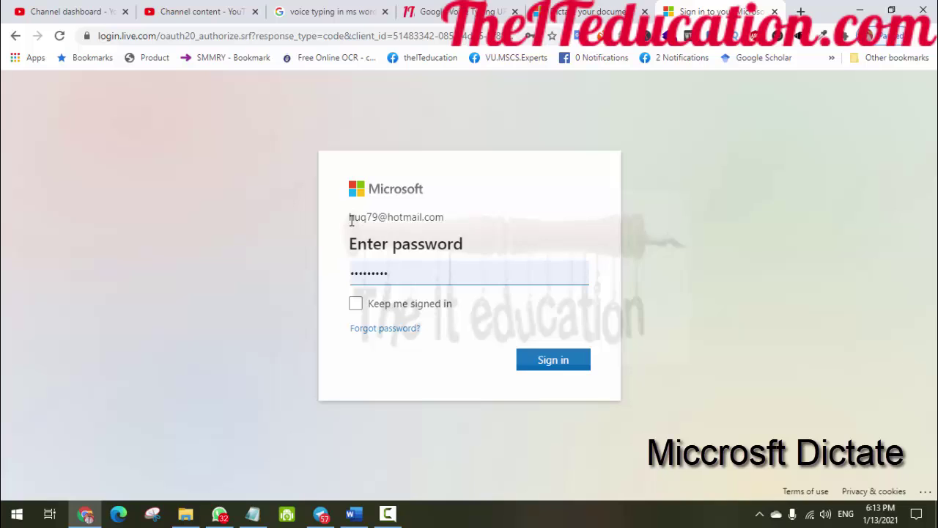
{"action": "left_click_drag", "start_coordinate": [351, 220], "coordinate": [457, 222]}
{"action": "left_click", "coordinate": [484, 219]}
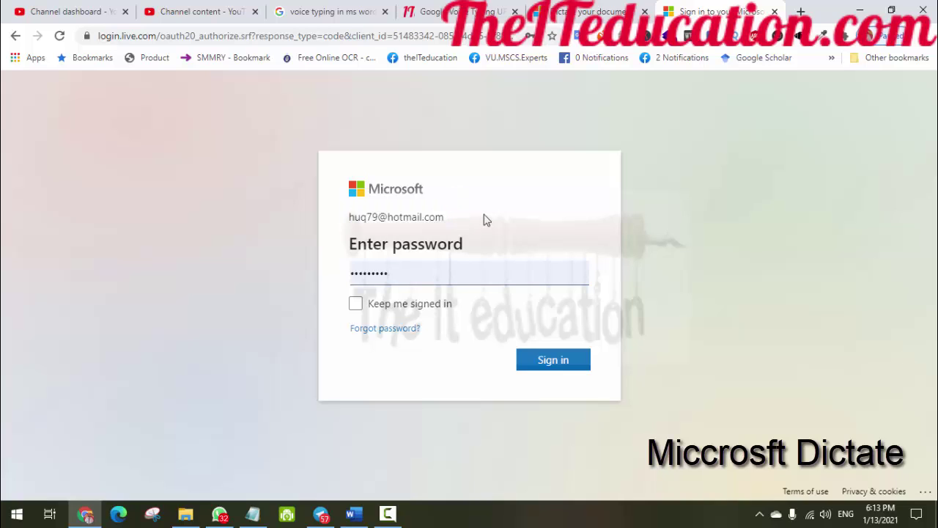
{"action": "left_click", "coordinate": [569, 361]}
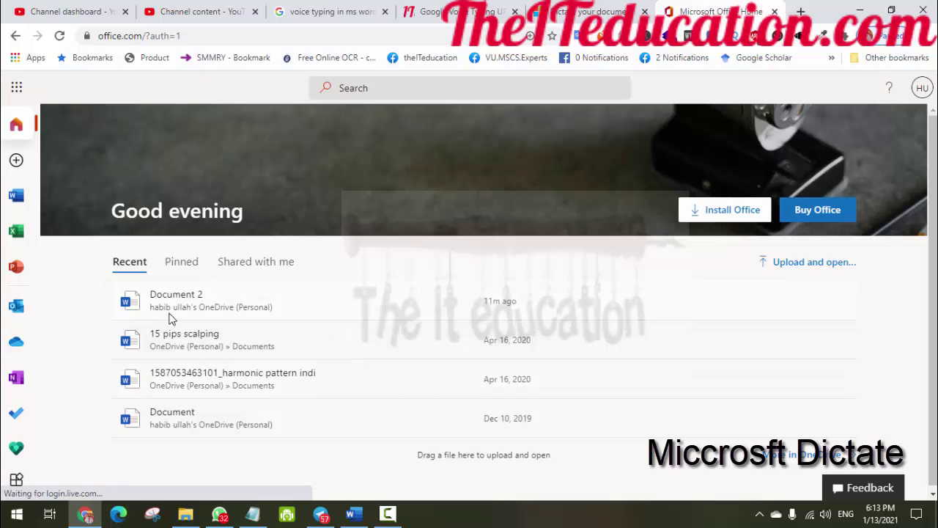
Create a new blank document in Word online and compare it with the desktop Word window.
{"action": "left_click", "coordinate": [16, 196]}
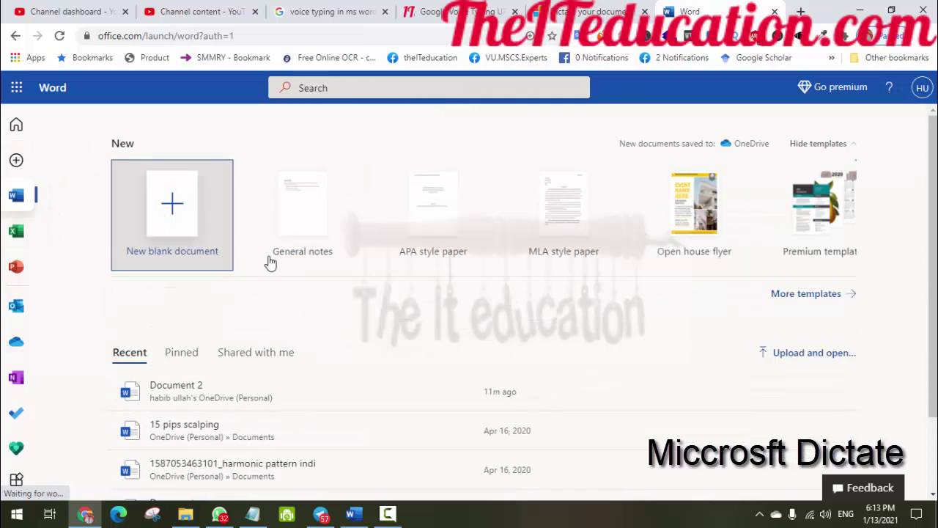
{"action": "left_click", "coordinate": [163, 233]}
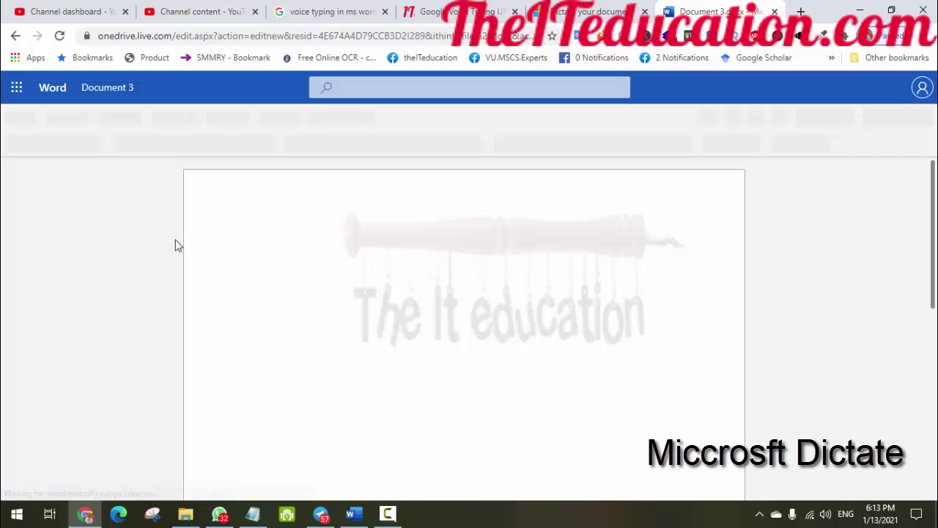
{"action": "left_click", "coordinate": [355, 513]}
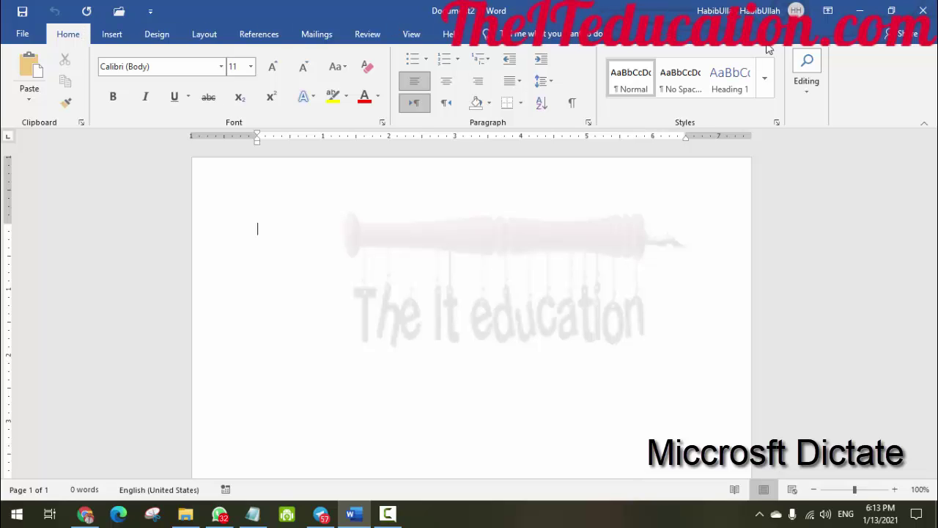
{"action": "left_click", "coordinate": [859, 12]}
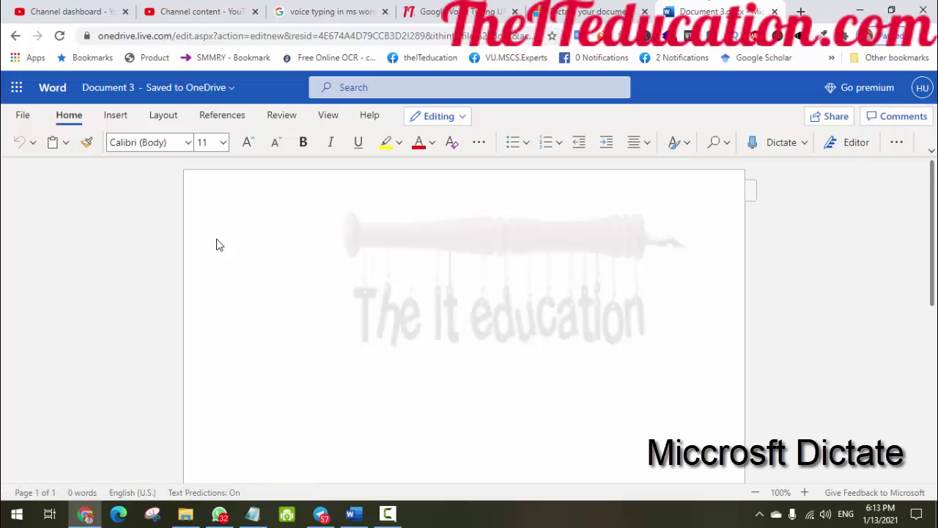
Try dictating into the blank document, erasing the misrecognized text and stopping the dictation.
{"action": "left_click", "coordinate": [783, 146]}
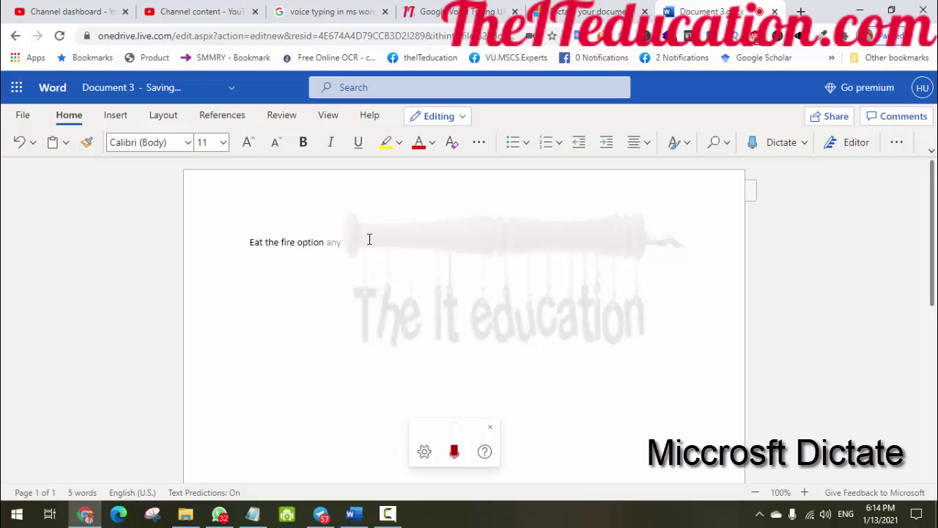
{"action": "key", "text": "BackSpace"}
{"action": "key", "text": "BackSpace"}
{"action": "key", "text": "BackSpace"}
{"action": "key", "text": "BackSpace"}
{"action": "key", "text": "BackSpace"}
{"action": "key", "text": "BackSpace"}
{"action": "key", "text": "BackSpace"}
{"action": "key", "text": "BackSpace"}
{"action": "key", "text": "BackSpace"}
{"action": "key", "text": "BackSpace"}
{"action": "key", "text": "BackSpace"}
{"action": "key", "text": "BackSpace"}
{"action": "key", "text": "BackSpace"}
{"action": "key", "text": "BackSpace"}
{"action": "key", "text": "BackSpace"}
{"action": "key", "text": "BackSpace"}
{"action": "key", "text": "BackSpace"}
{"action": "key", "text": "BackSpace"}
{"action": "key", "text": "BackSpace"}
{"action": "key", "text": "BackSpace"}
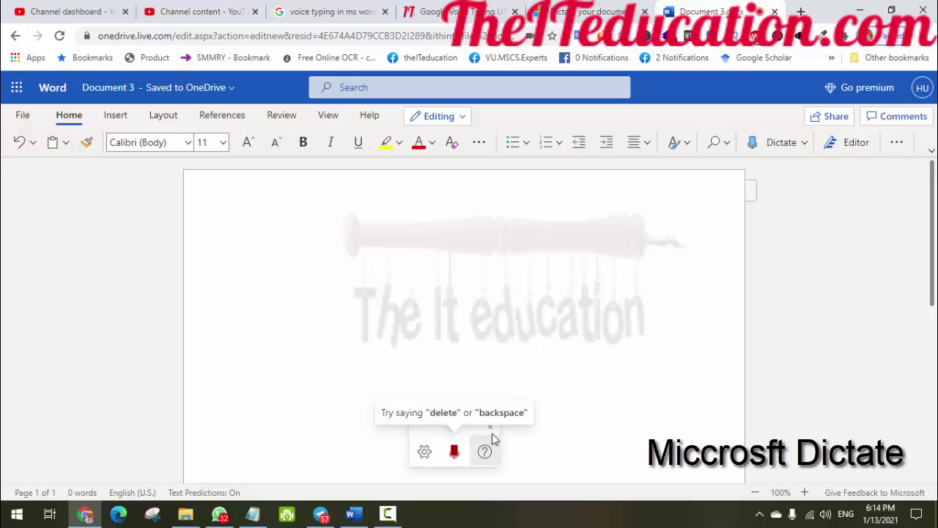
{"action": "left_click", "coordinate": [455, 453]}
{"action": "left_click", "coordinate": [456, 452]}
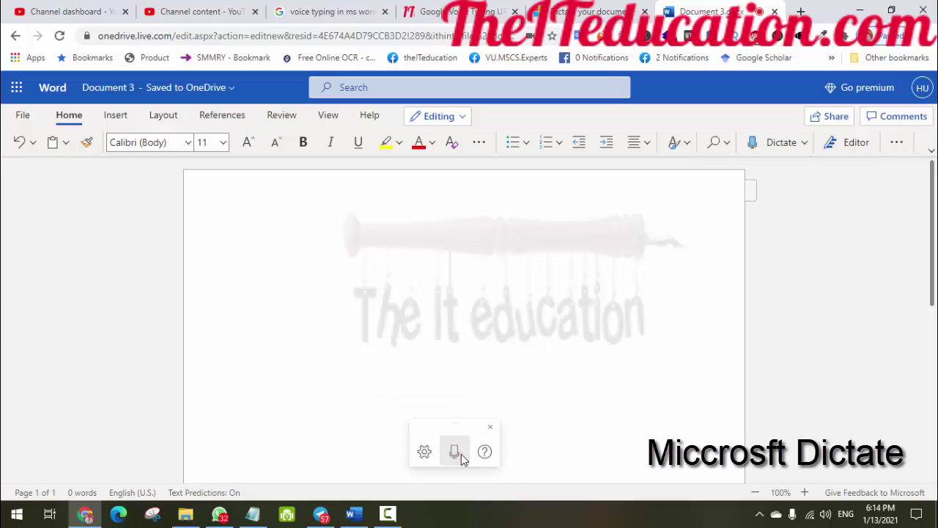
{"action": "left_click", "coordinate": [777, 143]}
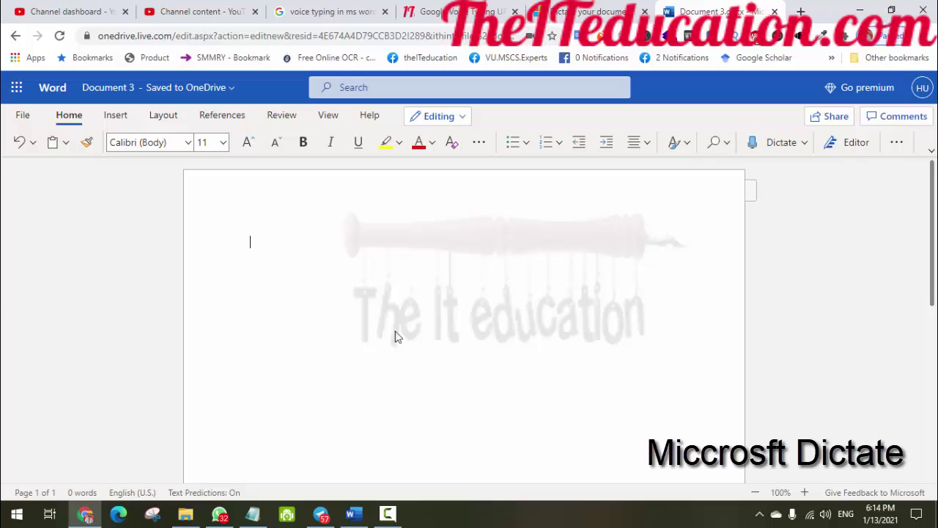
Dictate "Thank you very much I am using Microsoft dictate feature very first time in Microsoft Word 365." and delete the misrecognized words after it.
{"action": "left_click", "coordinate": [782, 141]}
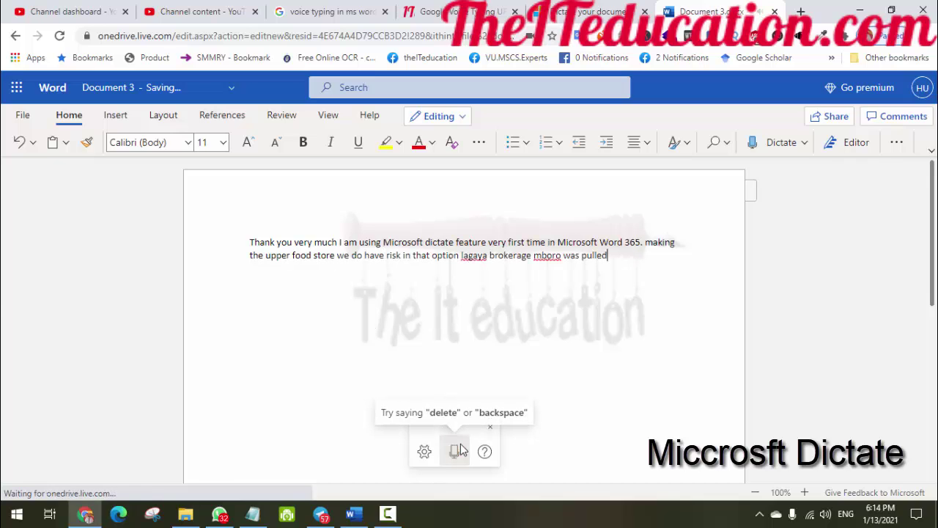
{"action": "left_click_drag", "start_coordinate": [613, 257], "coordinate": [647, 244]}
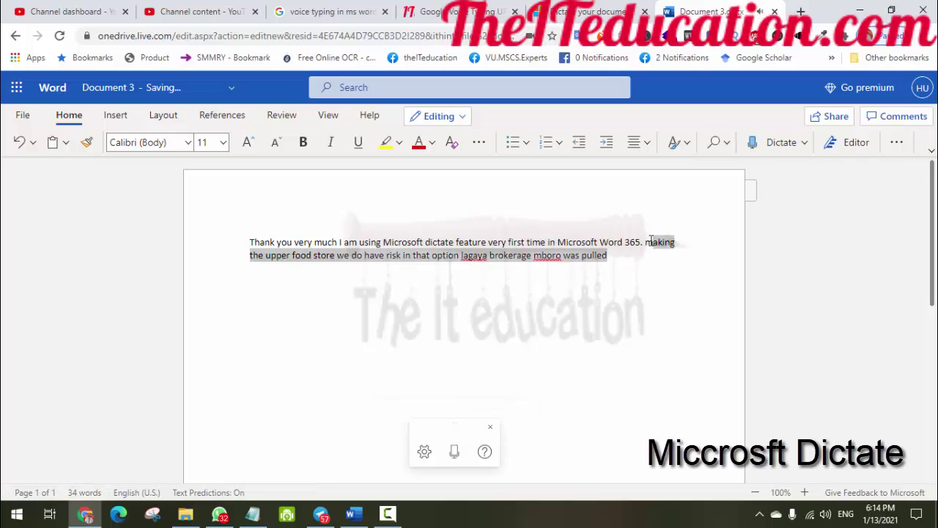
{"action": "key", "text": "BackSpace"}
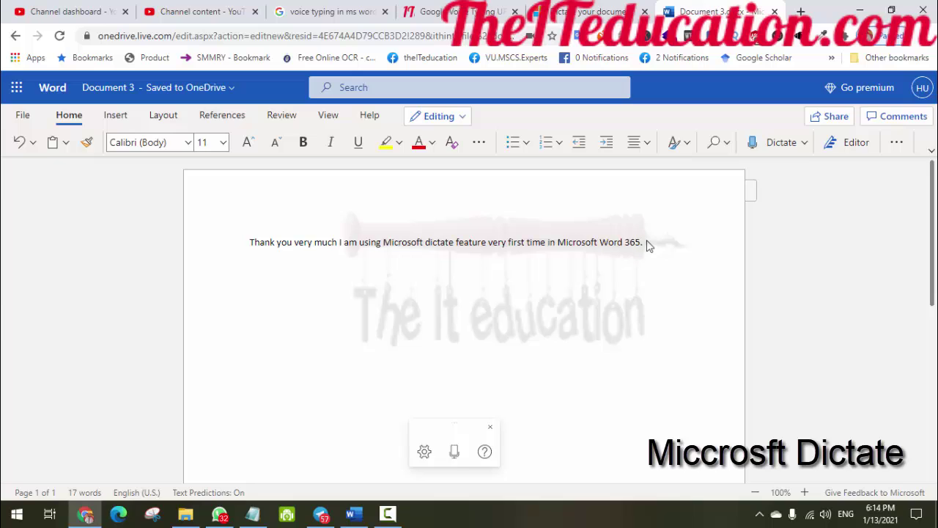
Dictate a second paragraph with spoken punctuation about using the built-in dictation in online and offline Word 365.
{"action": "left_click", "coordinate": [455, 453]}
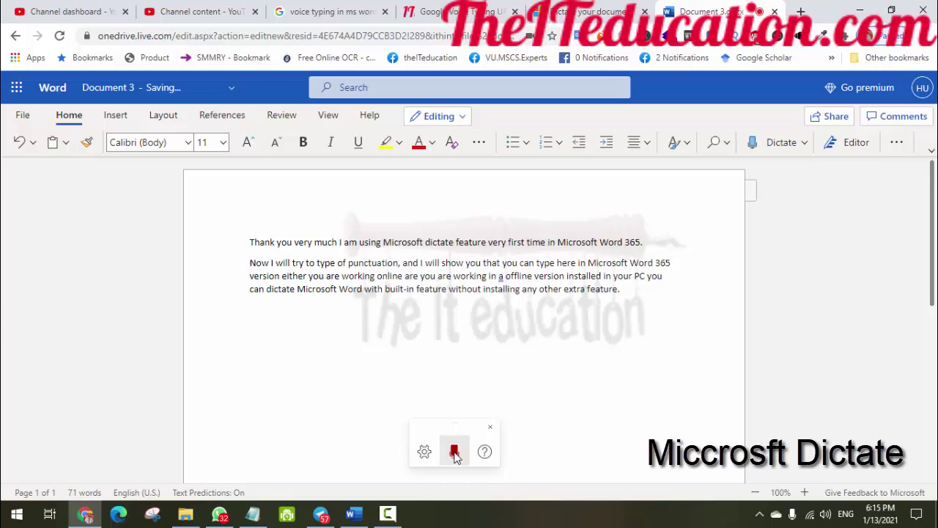
{"action": "left_click", "coordinate": [455, 453]}
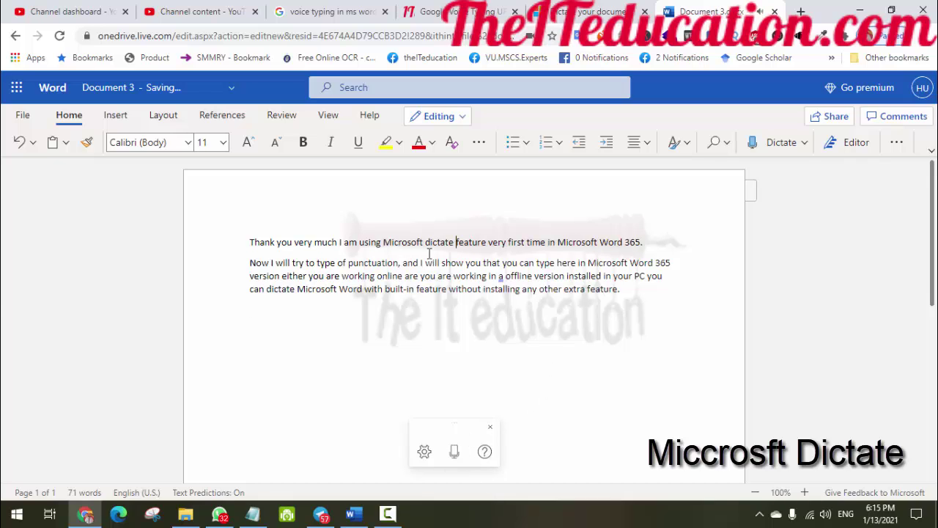
Copy both dictated paragraphs and paste them into the blank document in desktop Word.
{"action": "left_click_drag", "start_coordinate": [250, 242], "coordinate": [638, 304]}
{"action": "key", "text": "ctrl+c"}
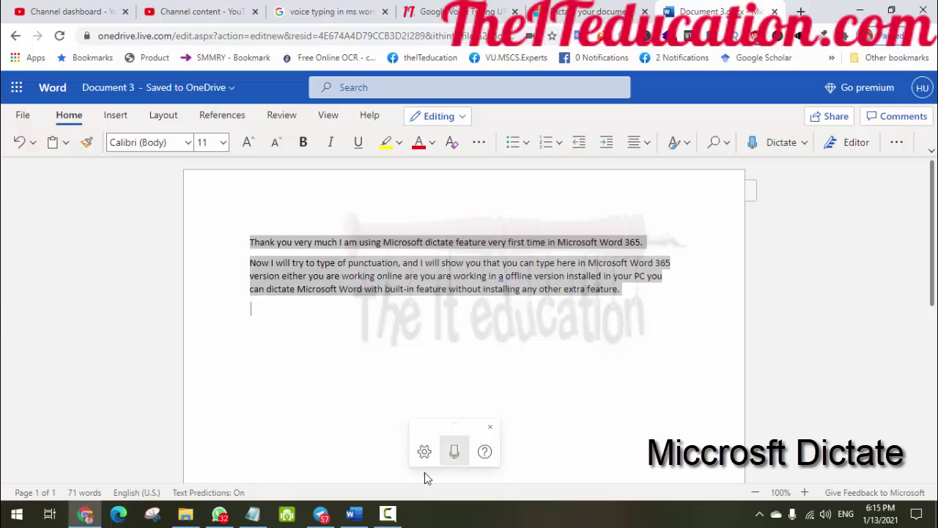
{"action": "left_click", "coordinate": [321, 515]}
{"action": "left_click", "coordinate": [354, 516]}
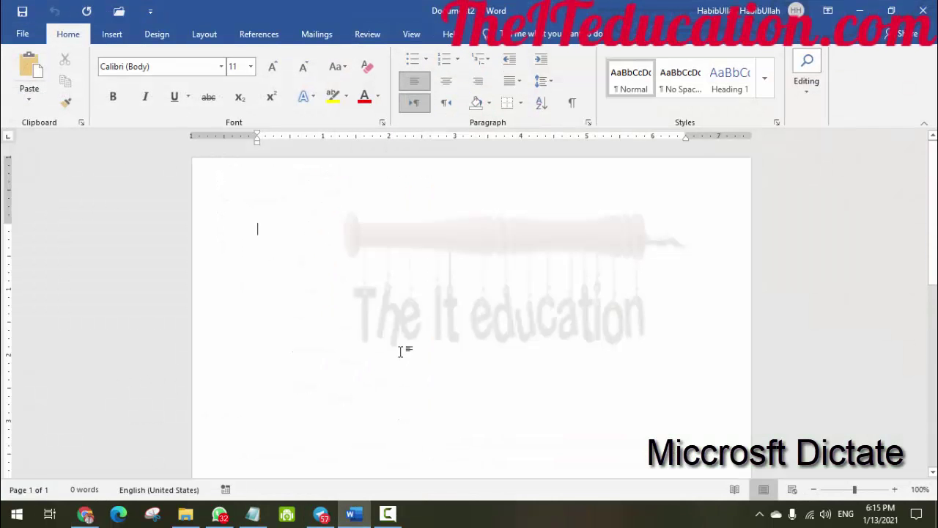
{"action": "key", "text": "ctrl+v"}
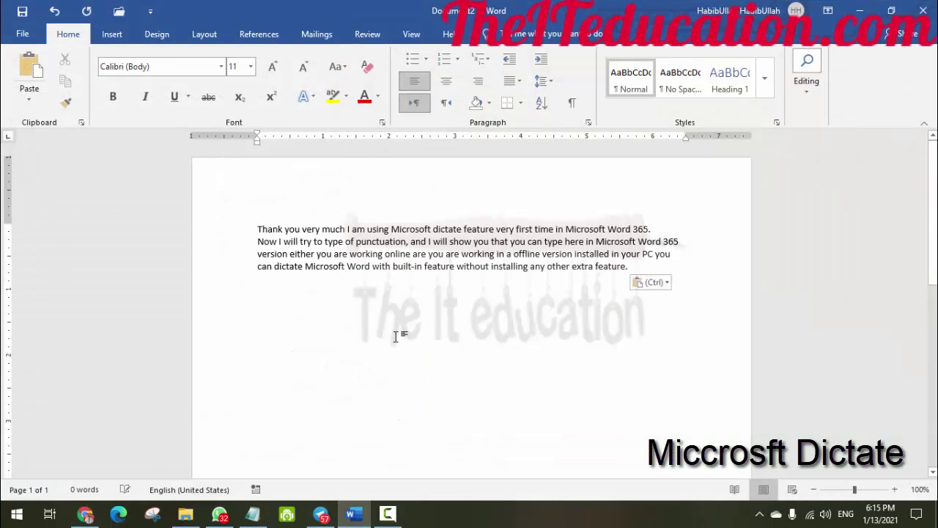
Switch back to the browser and search for "office 365 download free" in a new tab.
{"action": "key", "text": "alt+Tab"}
{"action": "key", "text": "alt+Tab"}
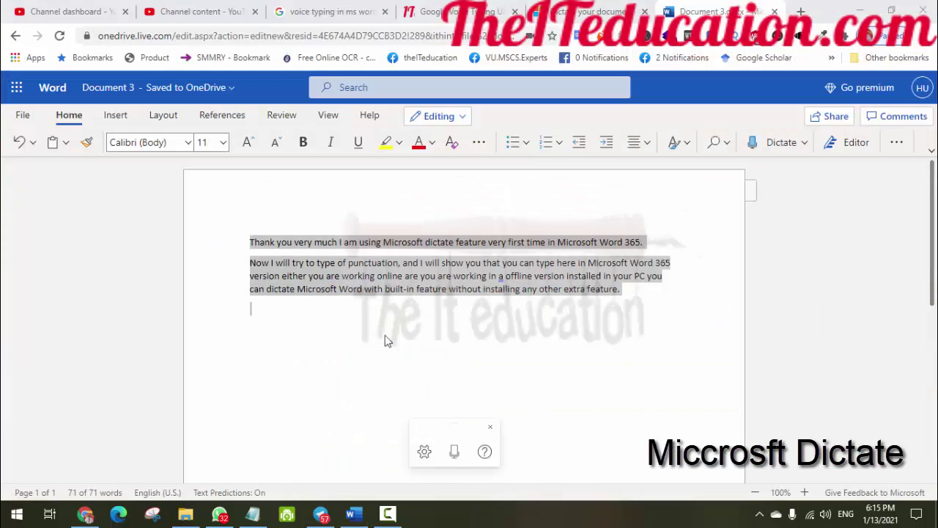
{"action": "left_click", "coordinate": [801, 11]}
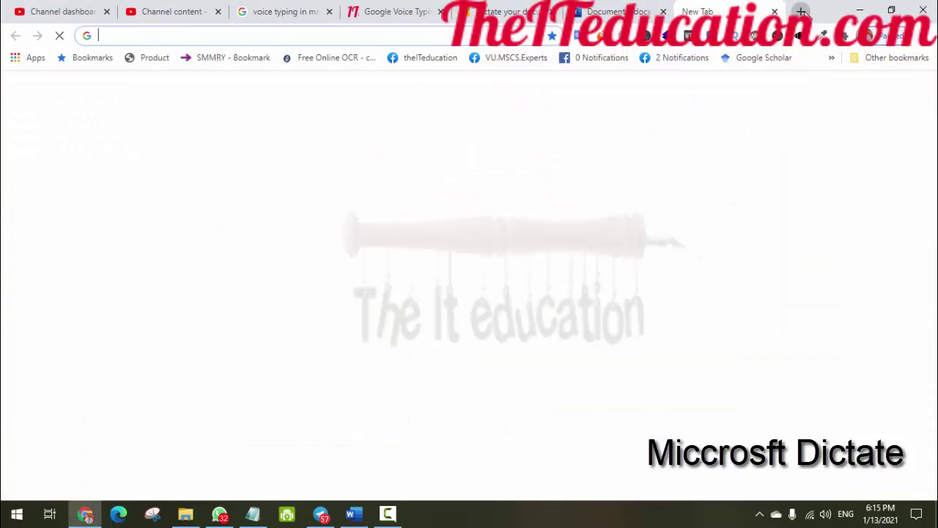
{"action": "type", "text": "office 36"}
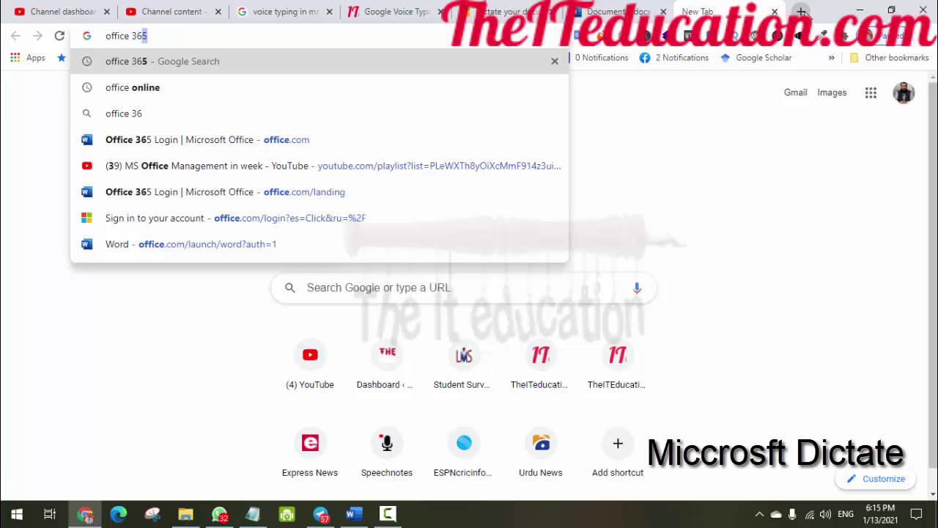
{"action": "type", "text": "5 downlaod"}
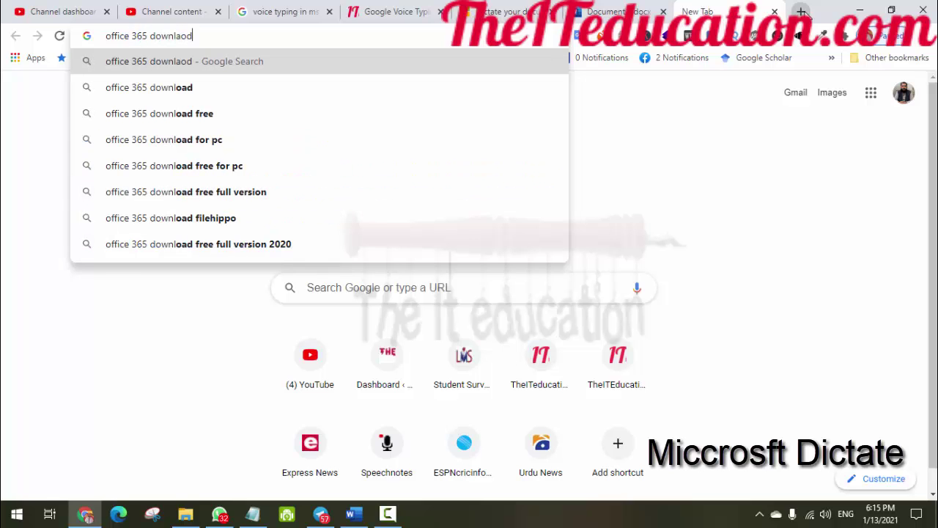
{"action": "left_click", "coordinate": [226, 118]}
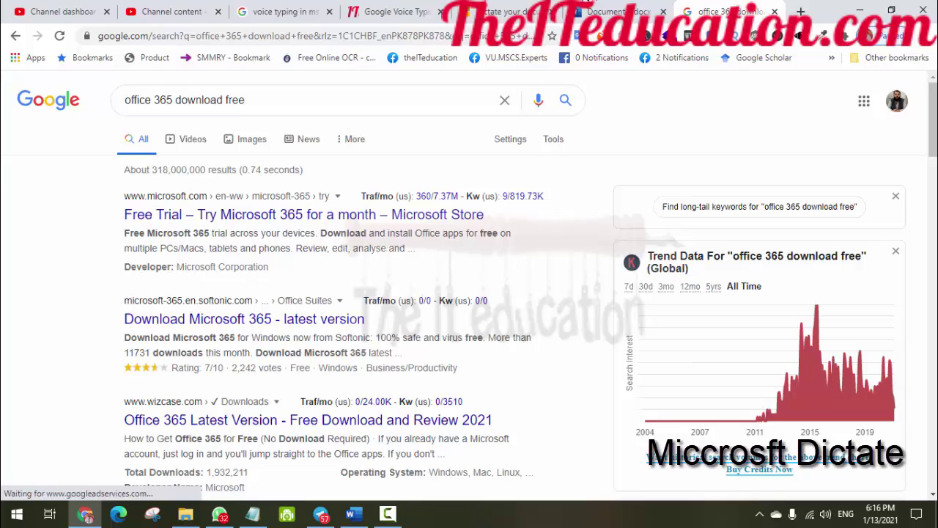
Return to the Word online document and YouTube Studio pages, and minimize the open windows to show the desktop.
{"action": "left_click", "coordinate": [596, 9]}
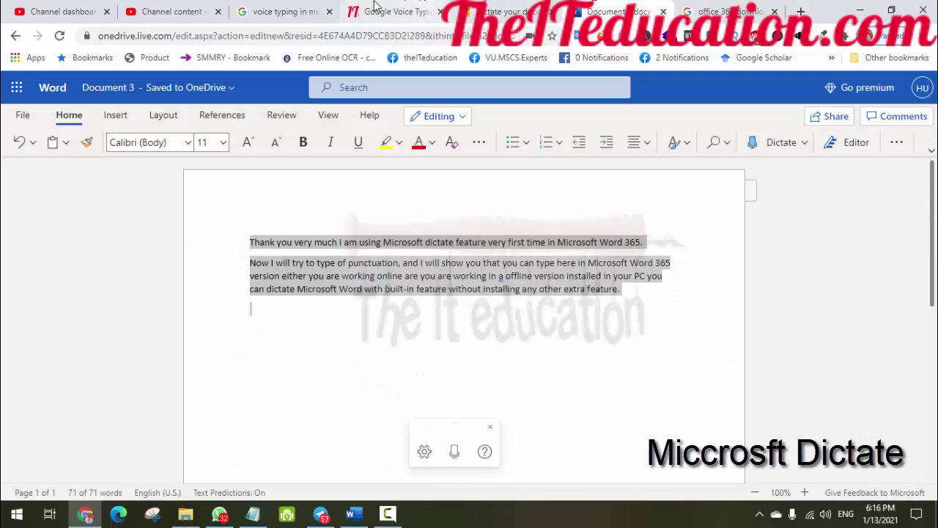
{"action": "left_click", "coordinate": [157, 10]}
{"action": "left_click", "coordinate": [66, 11]}
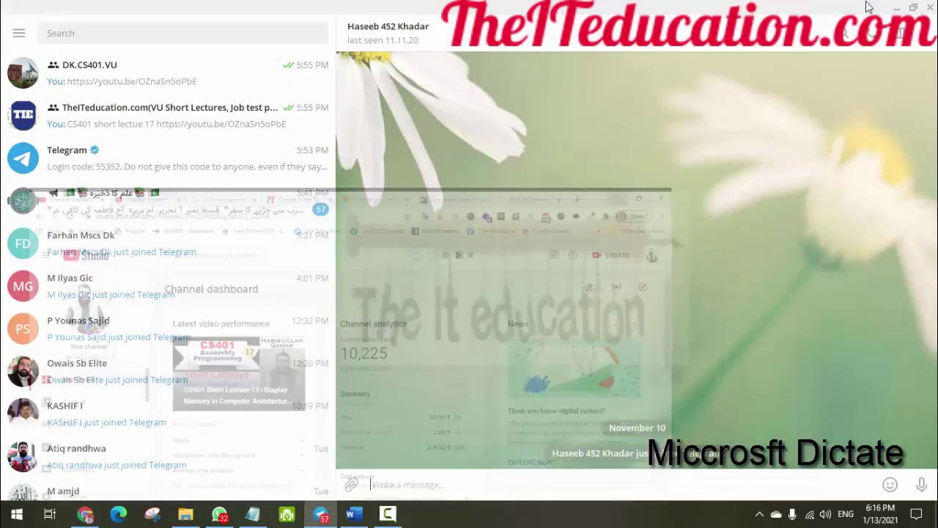
{"action": "left_click", "coordinate": [859, 10]}
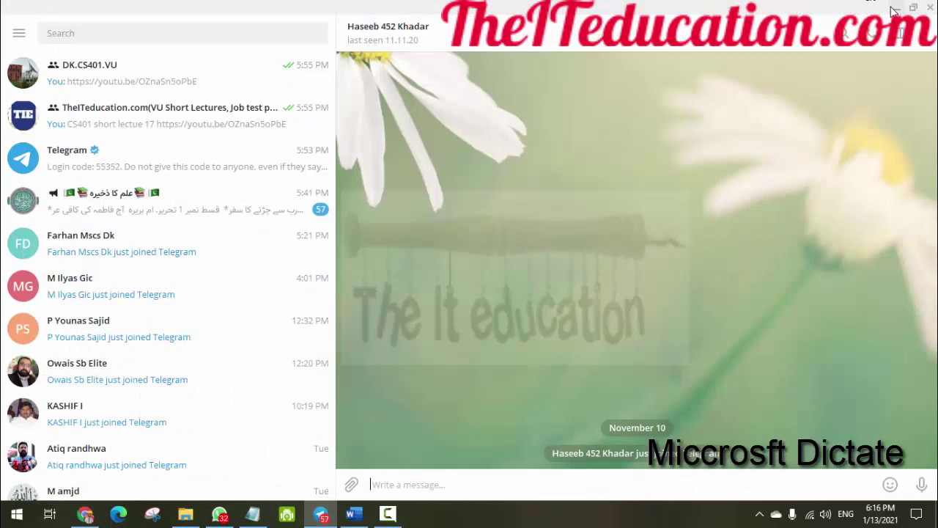
{"action": "left_click", "coordinate": [895, 9]}
{"action": "left_click", "coordinate": [860, 10]}
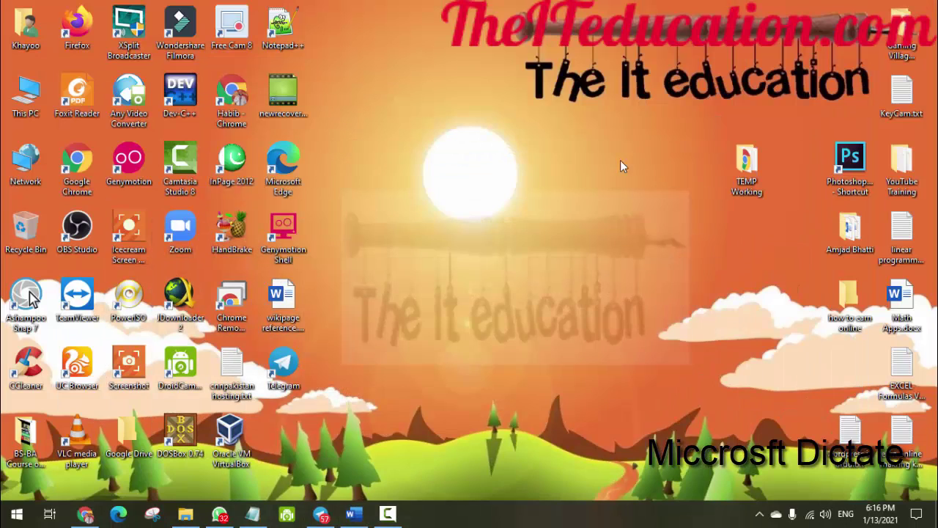